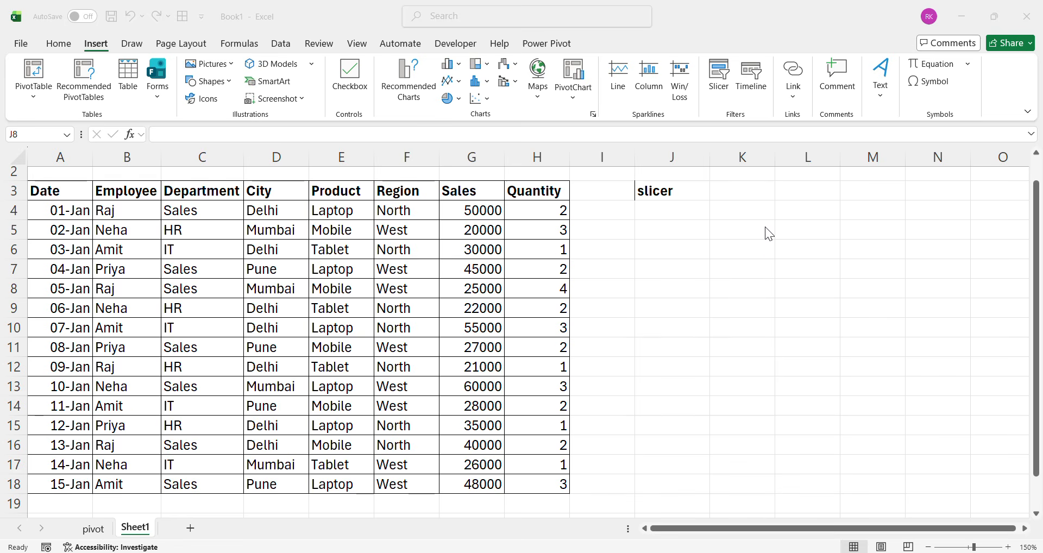
Step: Convert the sales data range A3:H18 into a table with headers, respecifying the range from the Date header
click(217, 266)
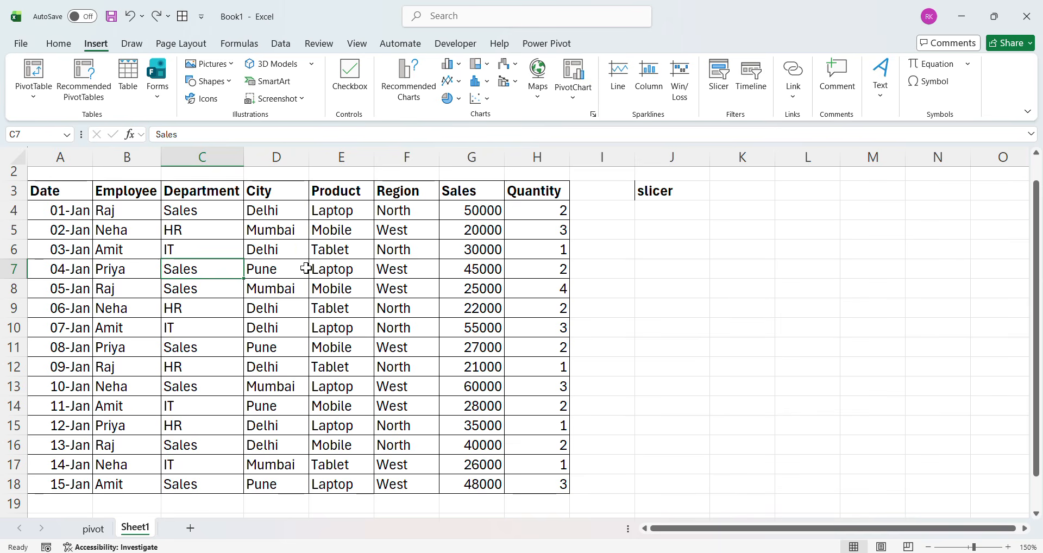
click(454, 246)
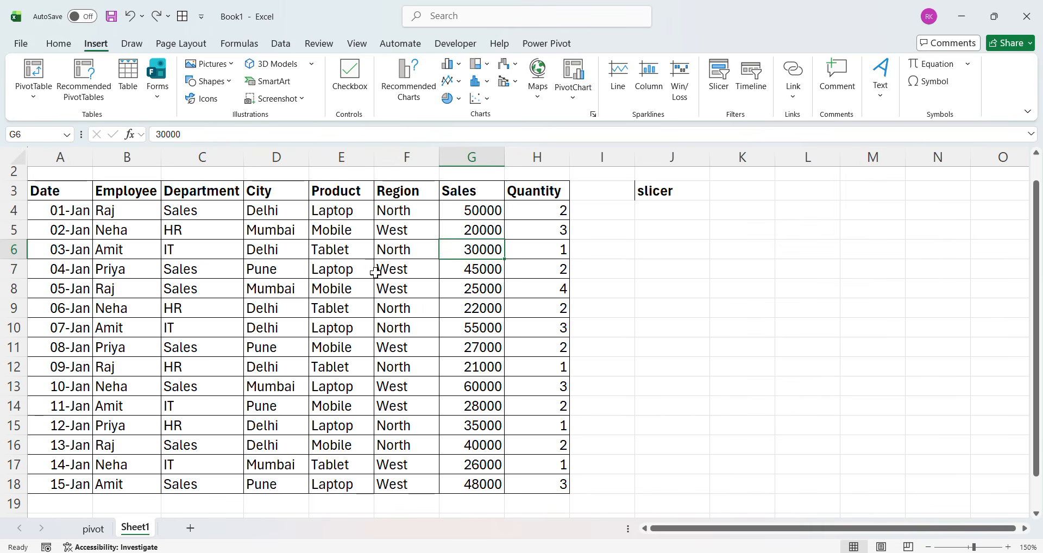
click(242, 217)
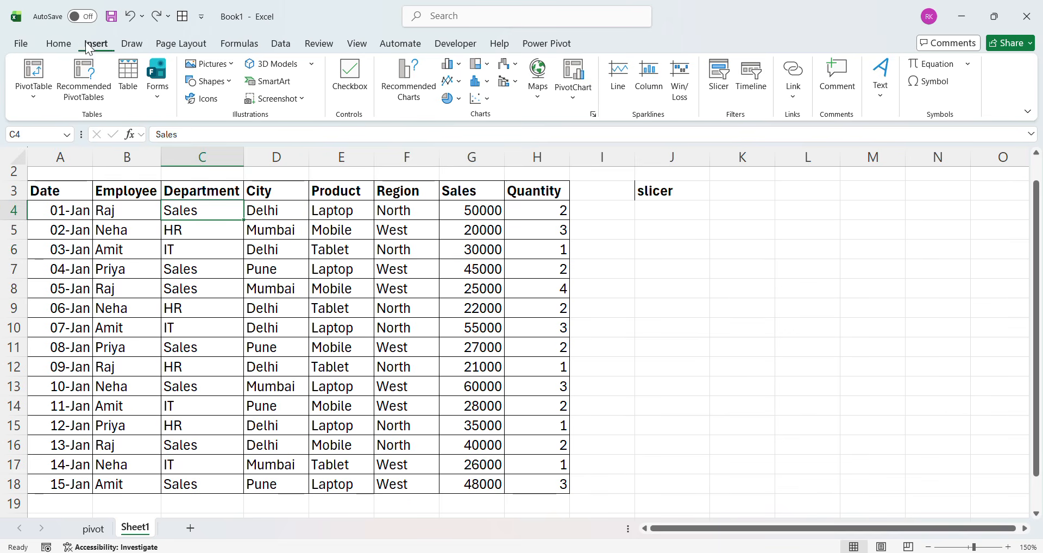
scroll(92, 48, up, 1)
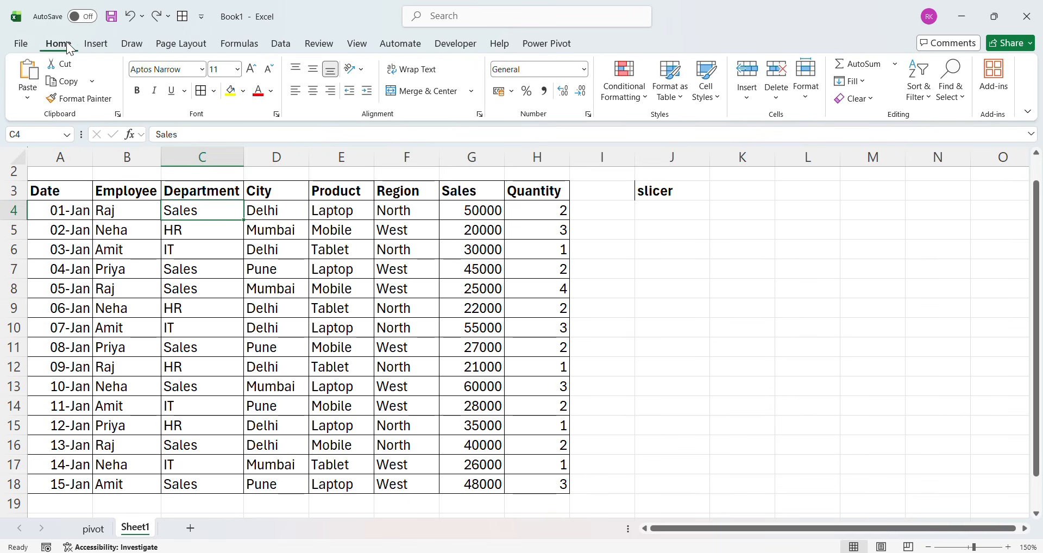
click(94, 44)
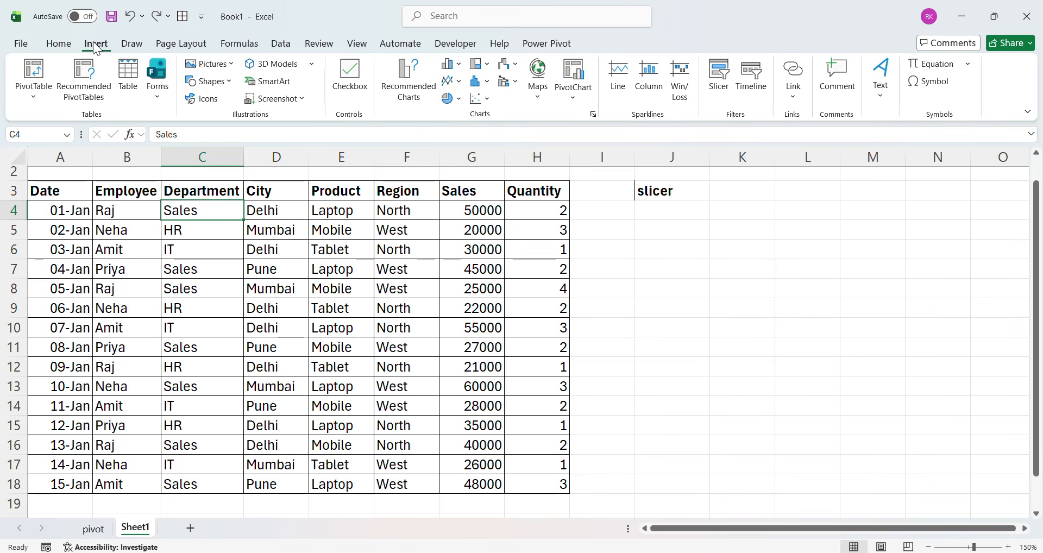
click(126, 74)
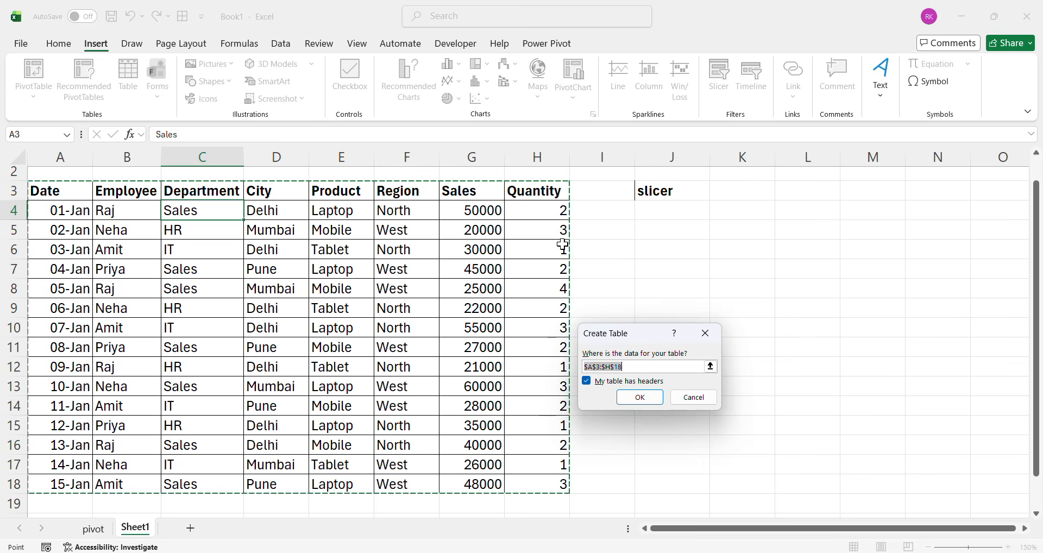
click(641, 366)
key(BackSpace)
key(BackSpace)
key(BackSpace)
key(BackSpace)
key(BackSpace)
key(BackSpace)
key(BackSpace)
key(BackSpace)
key(BackSpace)
key(BackSpace)
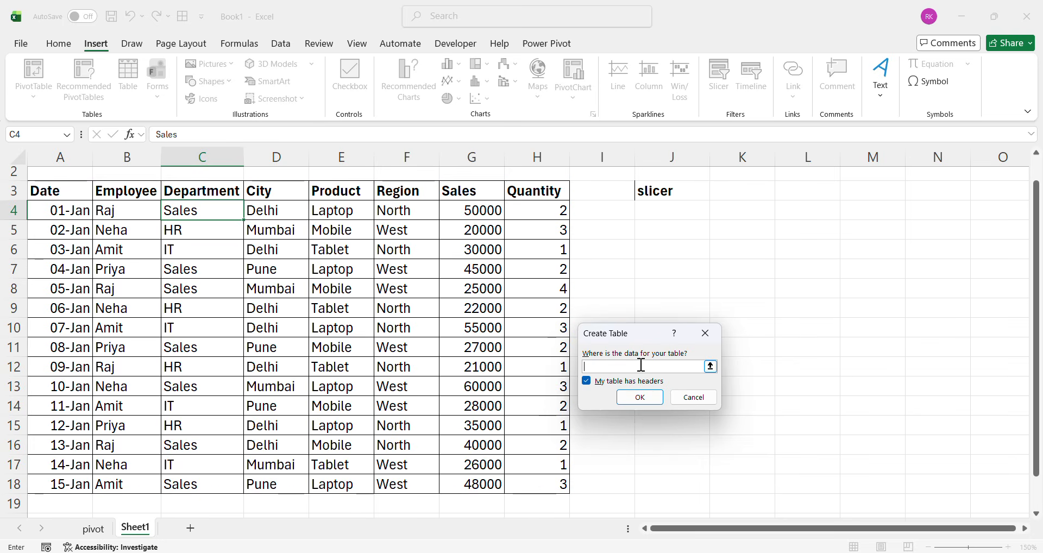
click(59, 198)
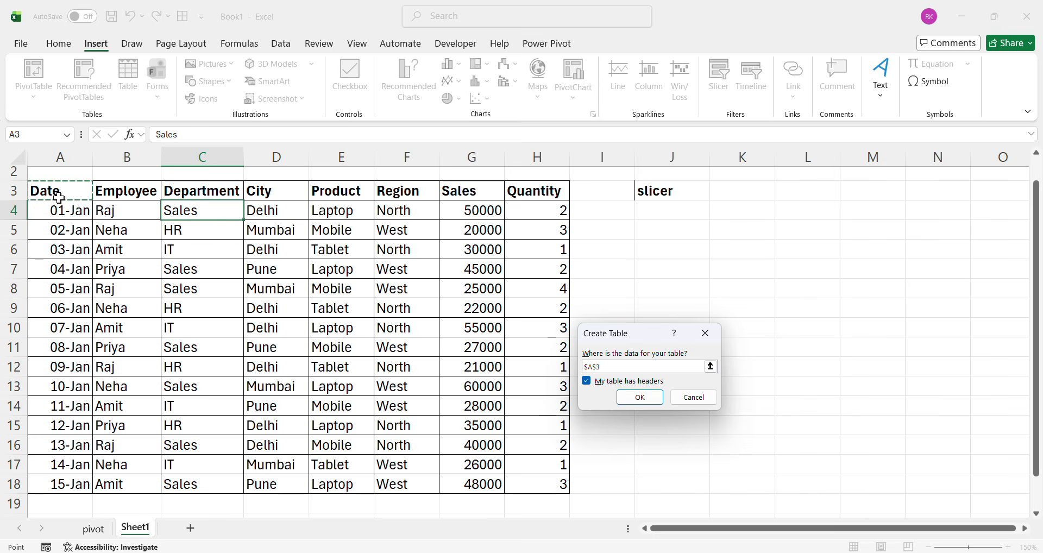
key(ctrl+shift+Right)
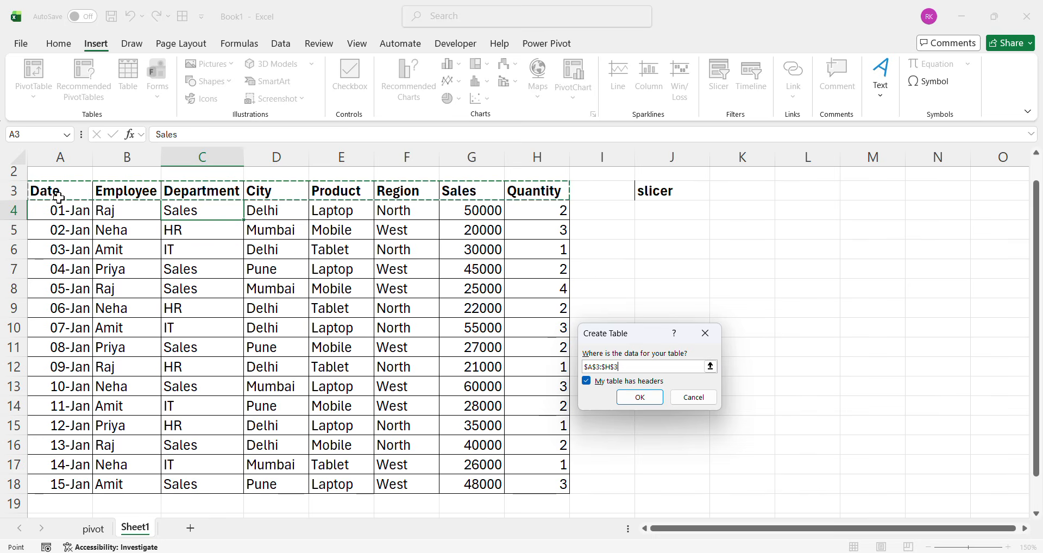
key(ctrl+shift+Down)
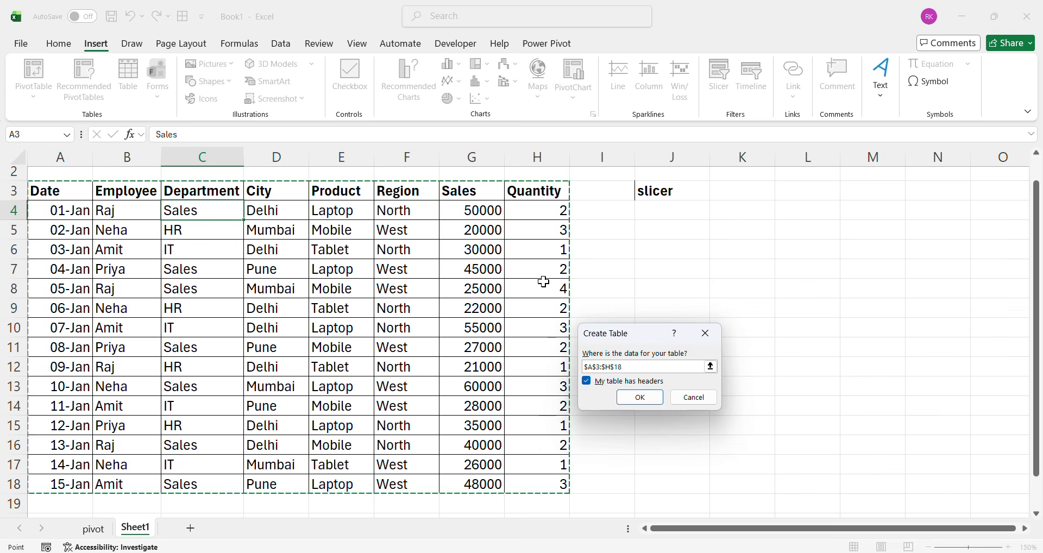
click(639, 397)
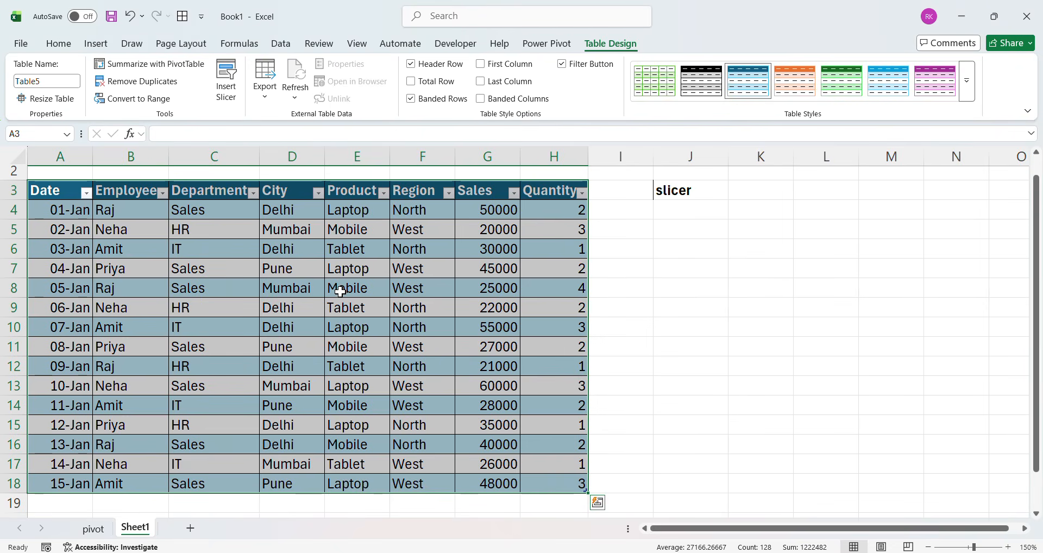
Step: Insert a Department slicer for the table and place it beside the "slicer" label, clear of the data
click(363, 268)
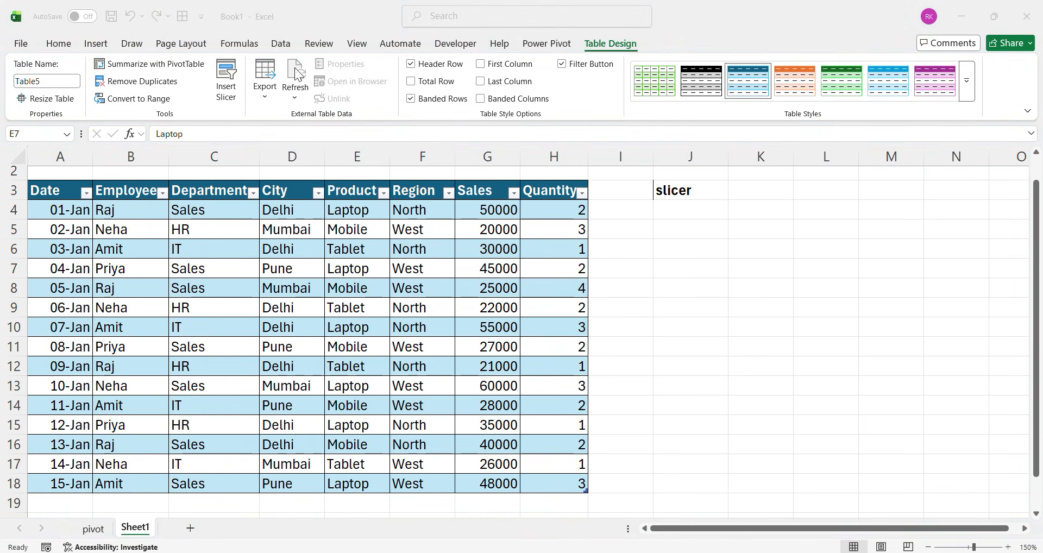
click(227, 81)
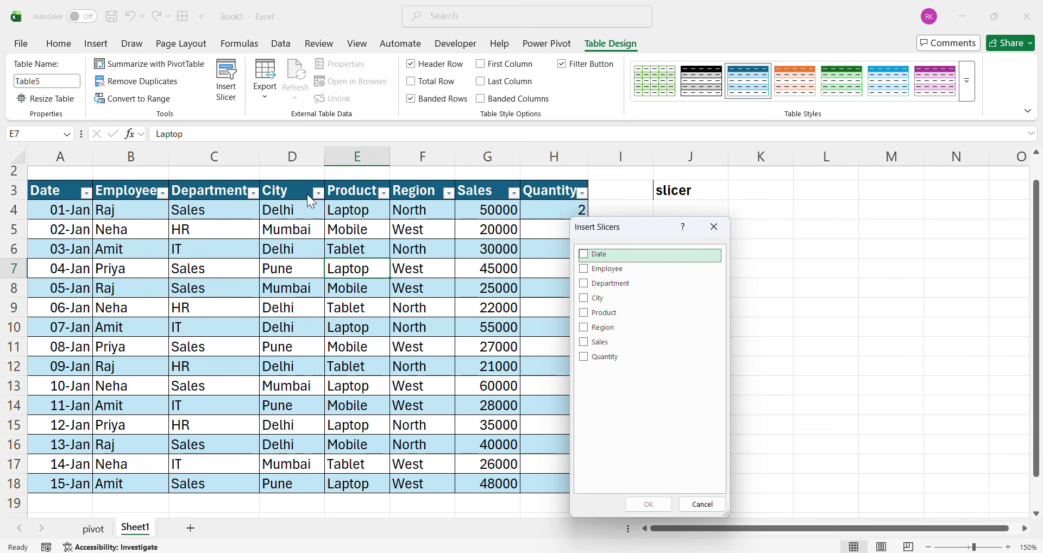
click(590, 285)
click(652, 503)
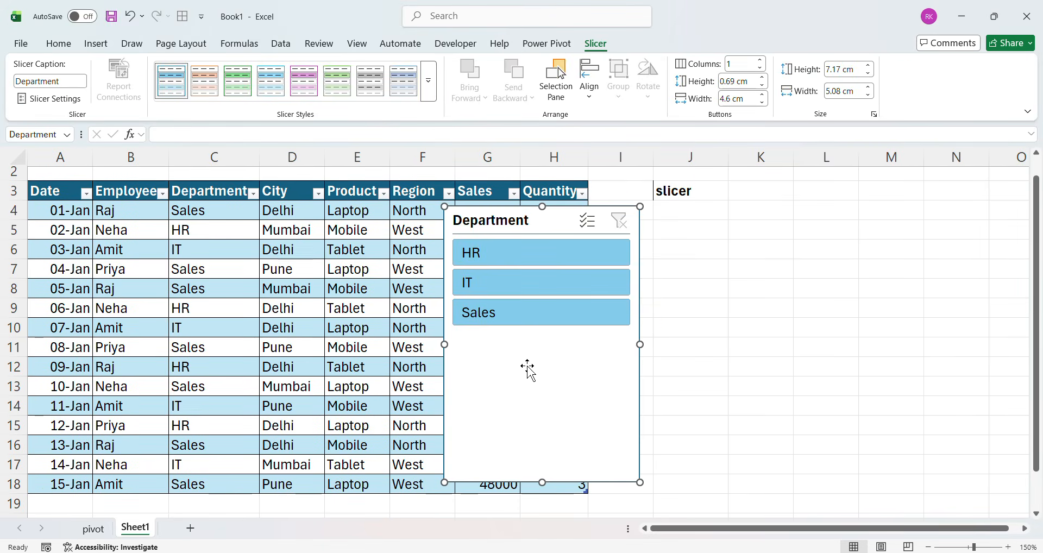
drag(527, 367, 813, 340)
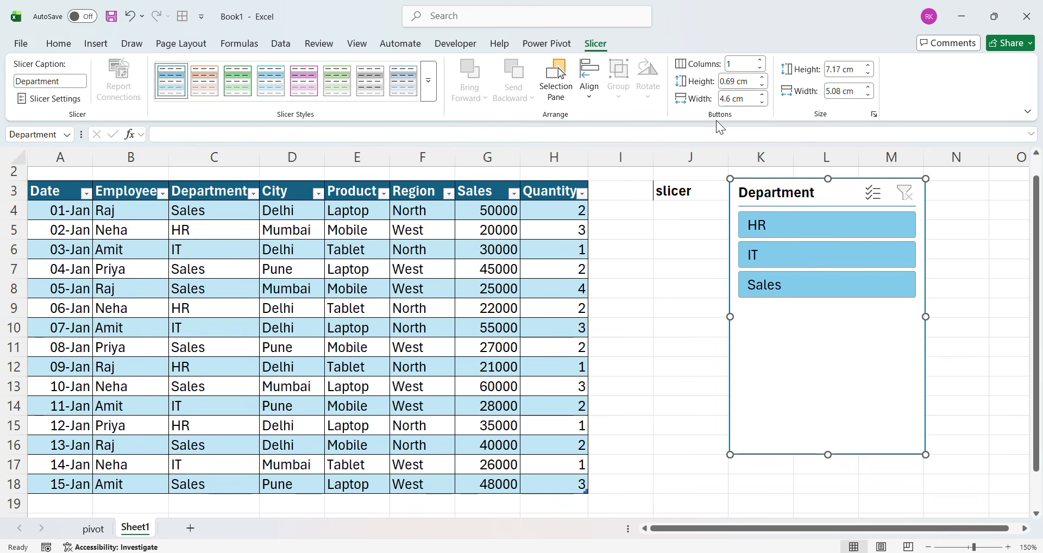
Step: Arrange the Department slicer's buttons in 3 columns and shrink its height to about 2 cm
click(760, 61)
click(760, 61)
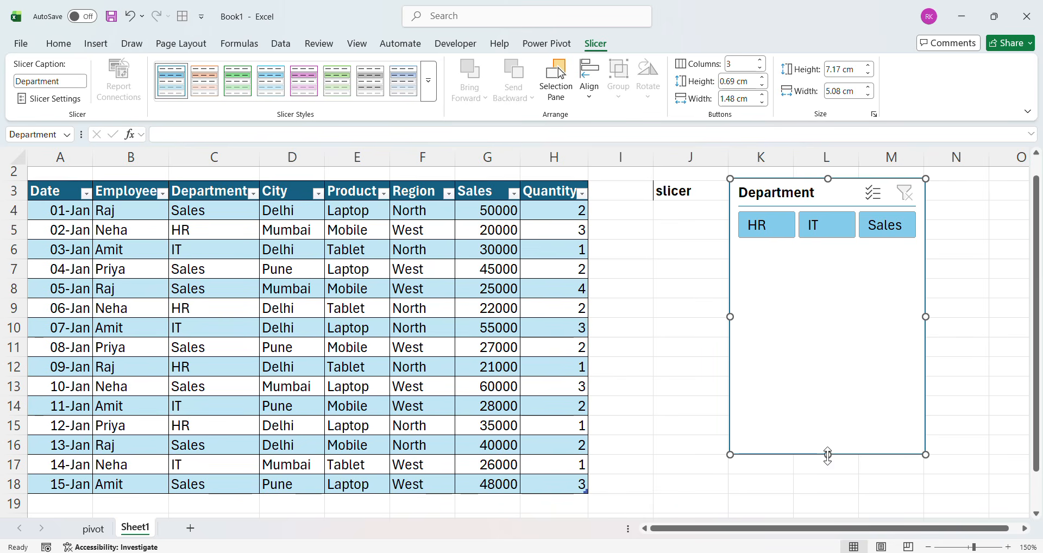
drag(827, 455, 830, 256)
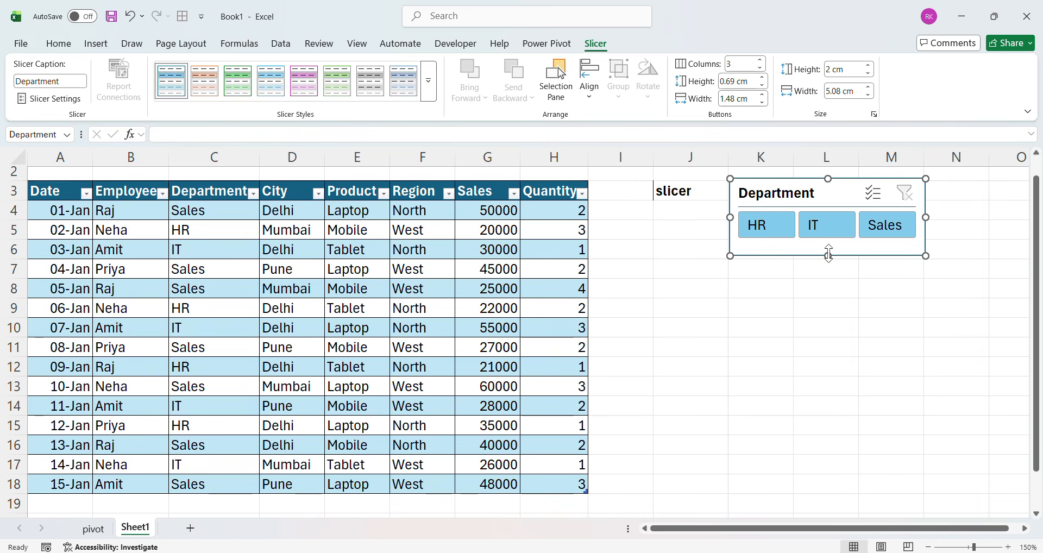
Step: Try orange, green, purple and light blue styles on the Department slicer, return to the original blue style, and deselect the slicer
click(211, 82)
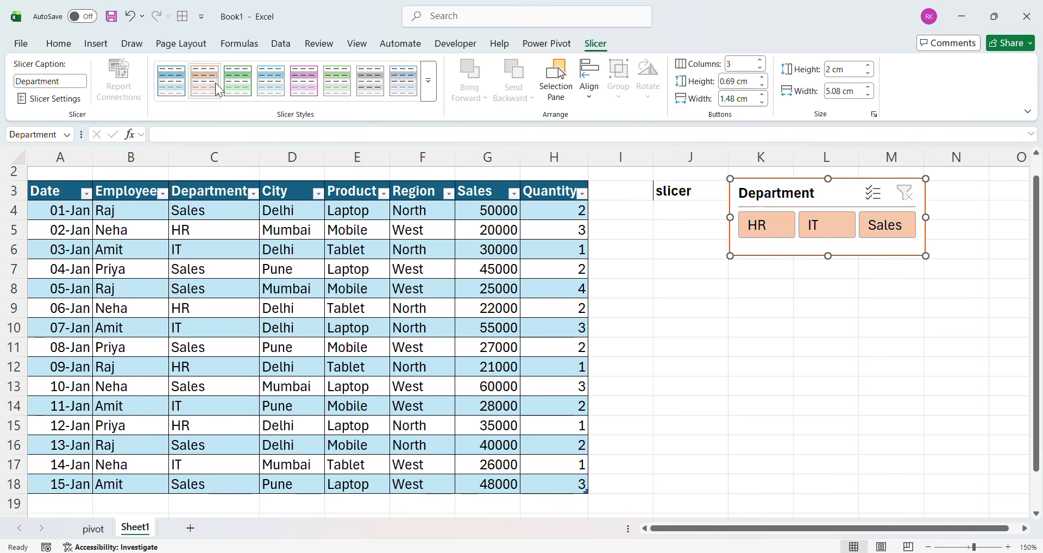
click(248, 82)
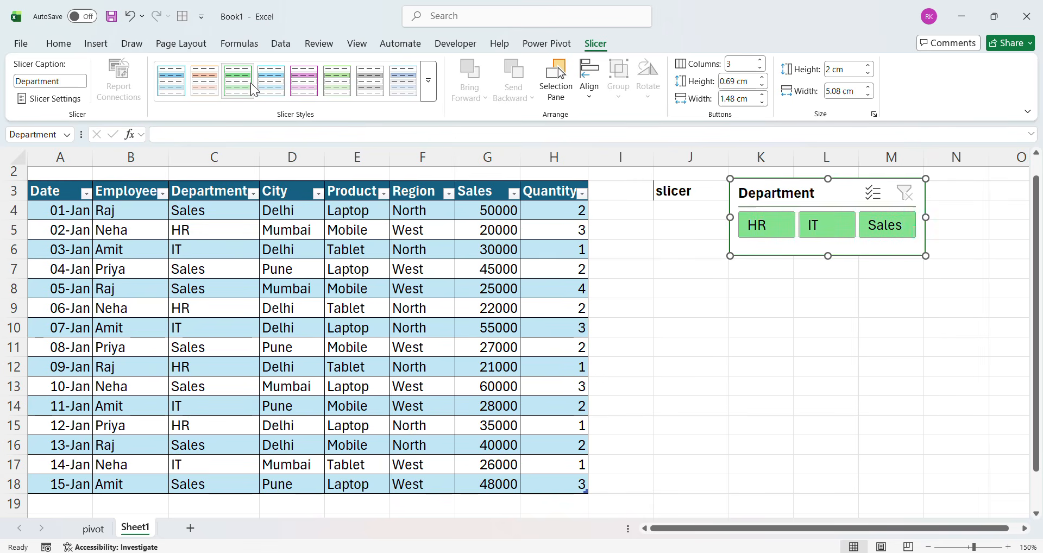
click(333, 81)
click(291, 82)
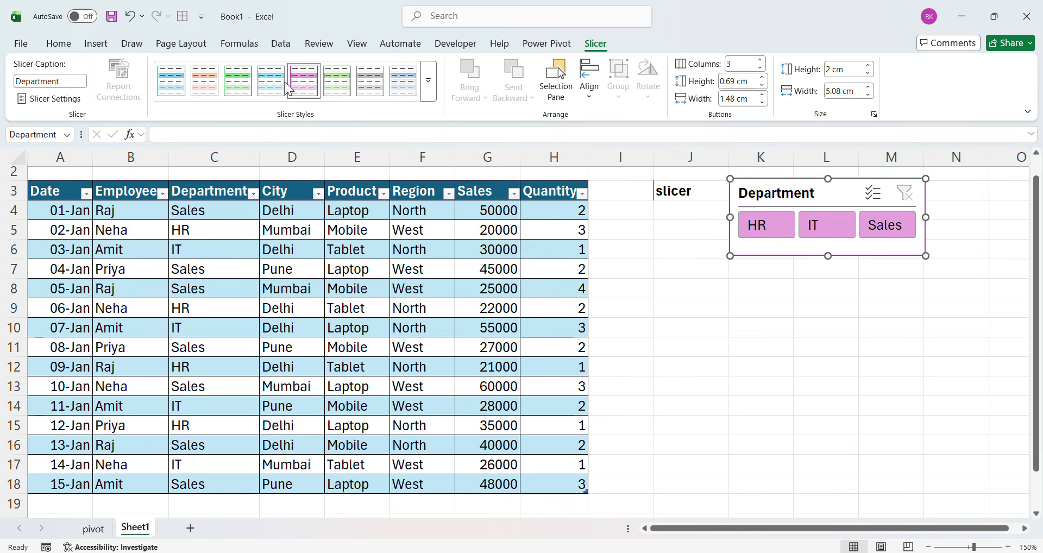
click(269, 81)
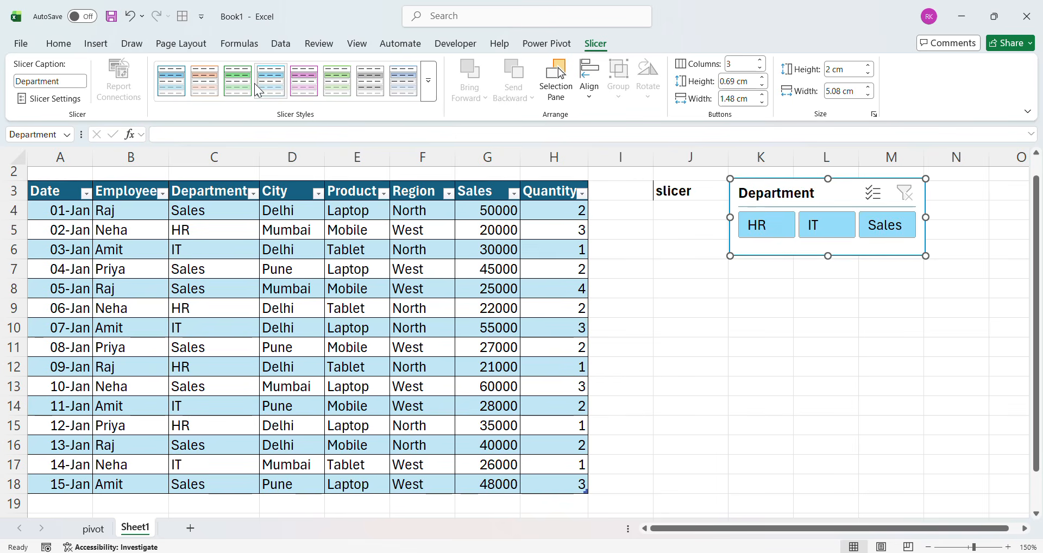
click(176, 79)
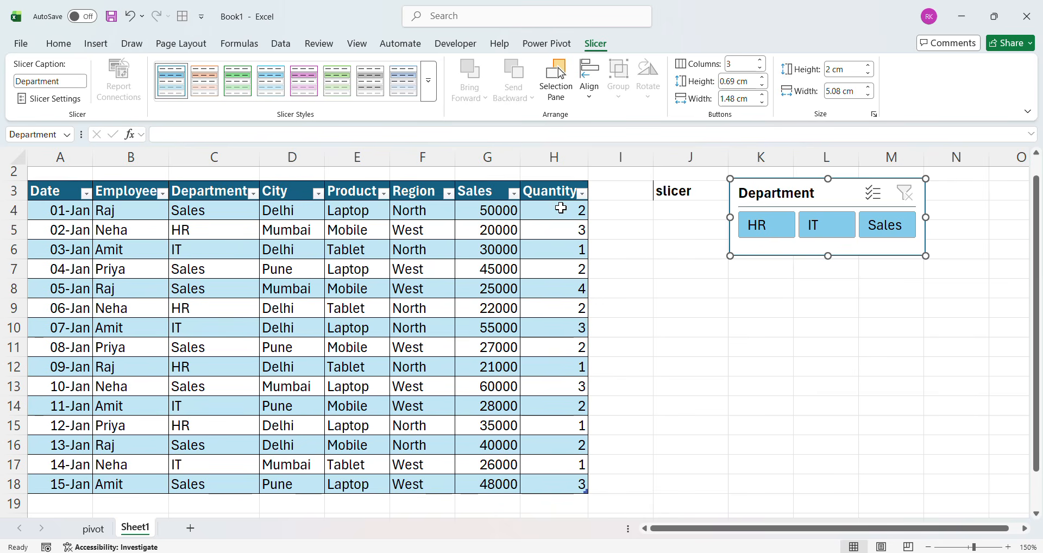
click(769, 291)
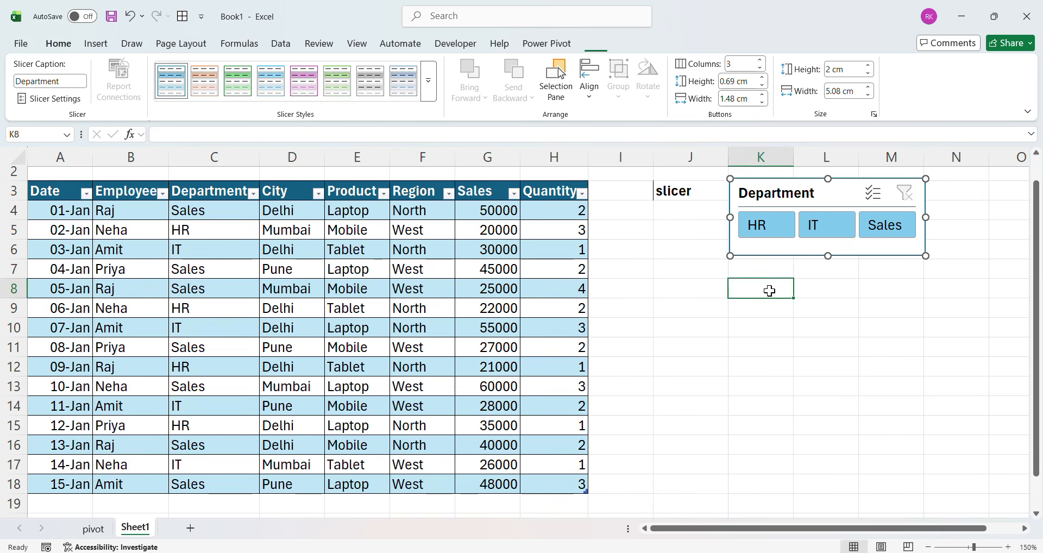
Step: Filter the table by HR, IT and Sales in turn with the Department slicer, and clear the filter
click(763, 227)
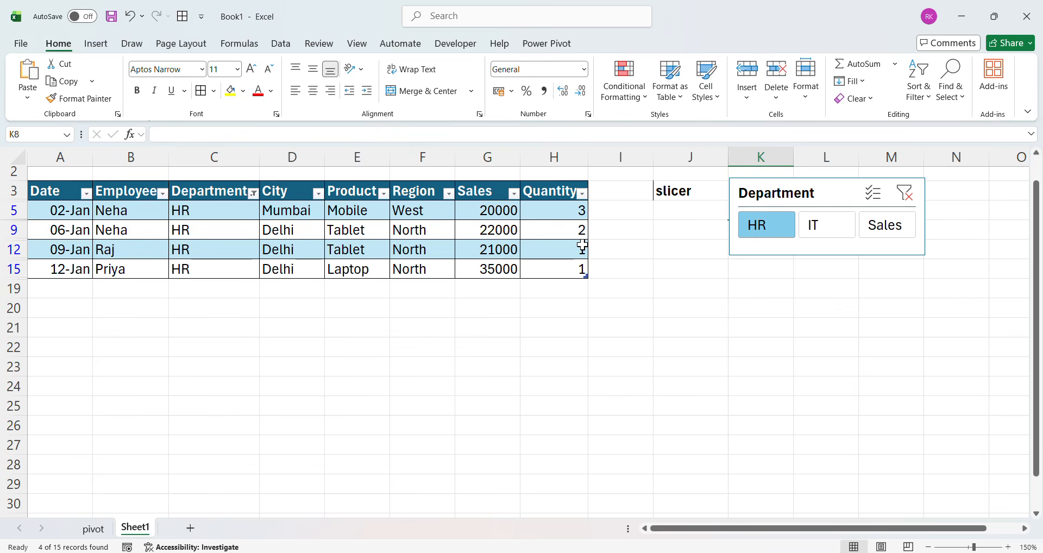
click(814, 228)
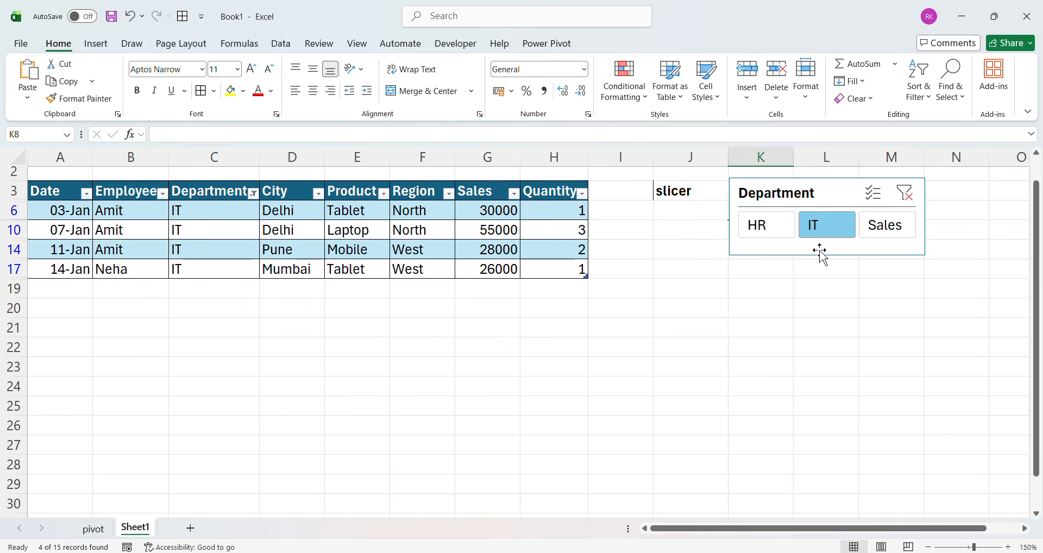
click(875, 227)
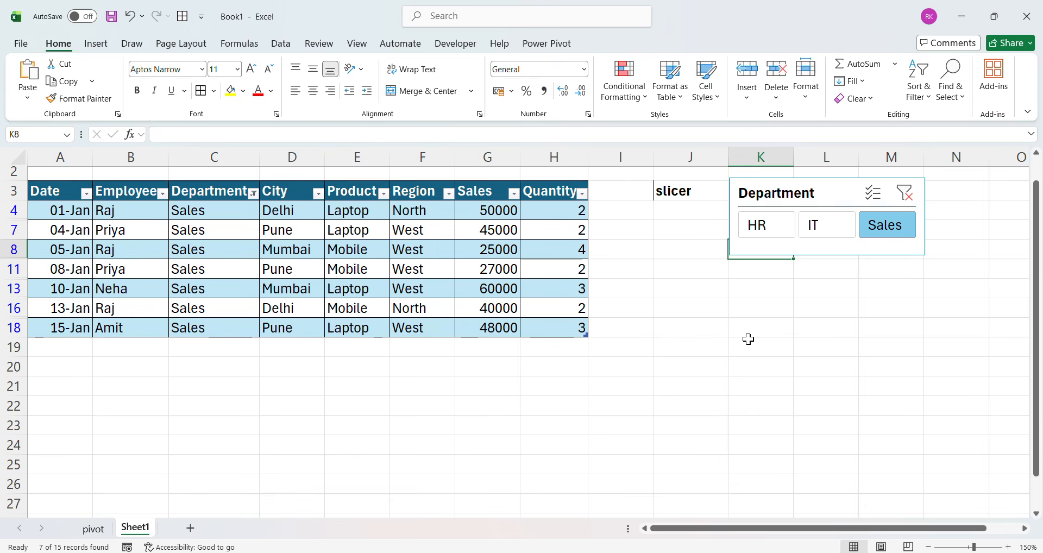
click(905, 192)
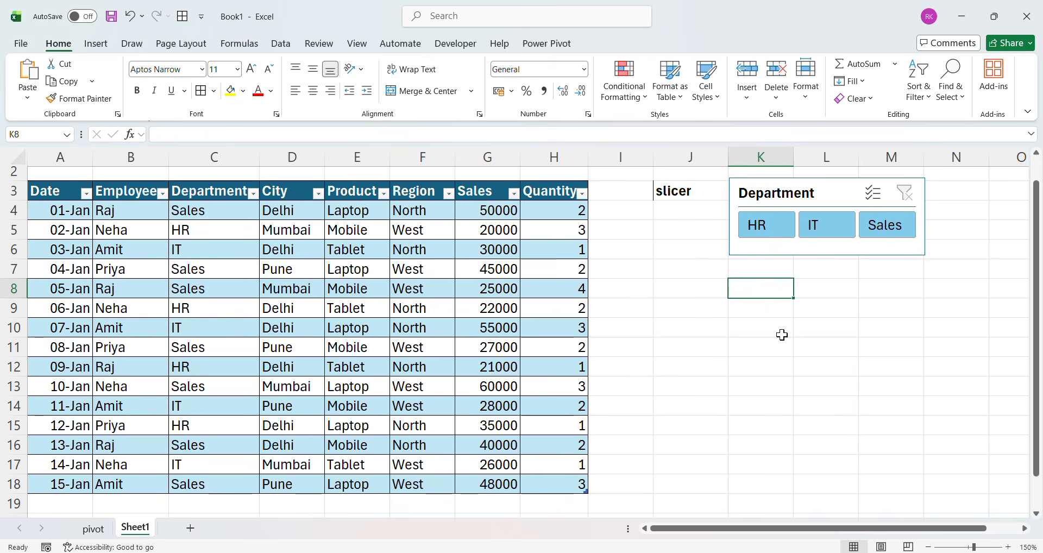
Step: Enable multi-select in the Department slicer, exclude IT and HR from the filter, and include both again
click(874, 193)
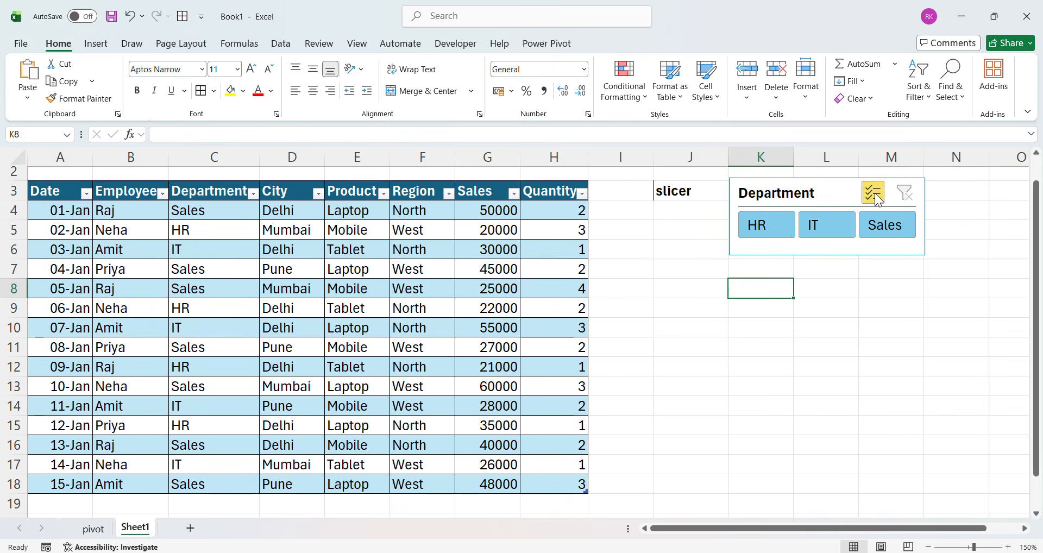
click(872, 192)
click(873, 192)
click(813, 232)
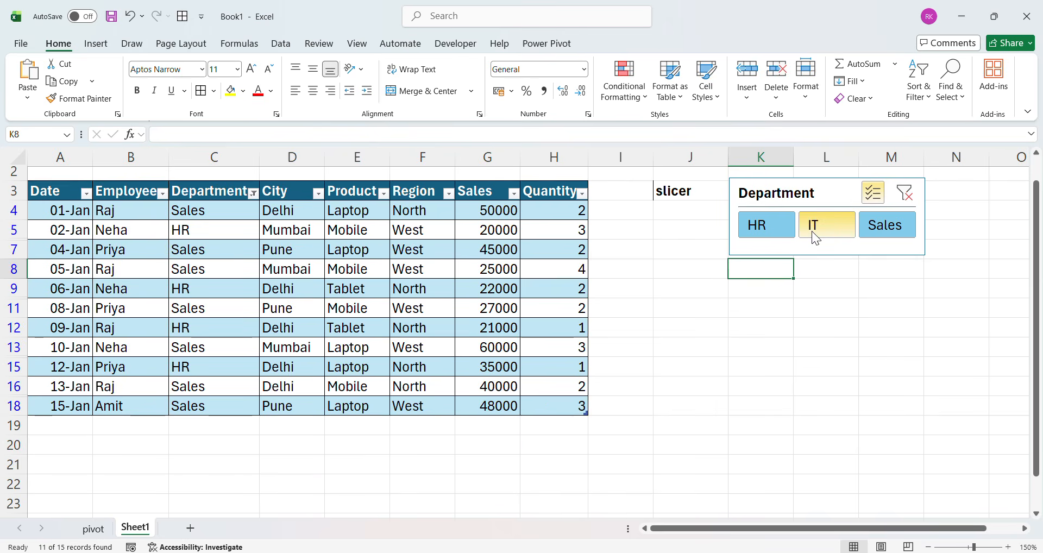
click(777, 230)
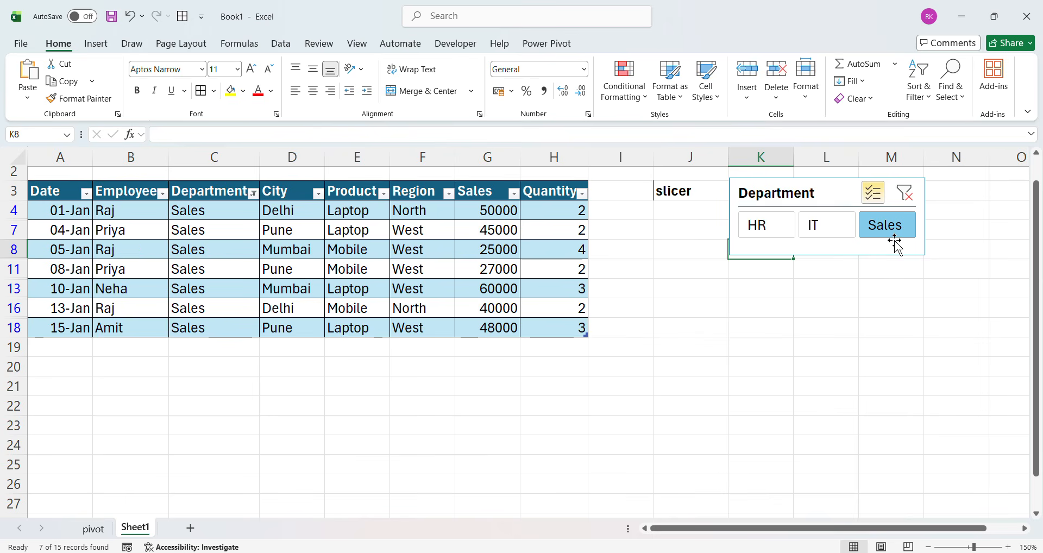
click(810, 234)
click(763, 221)
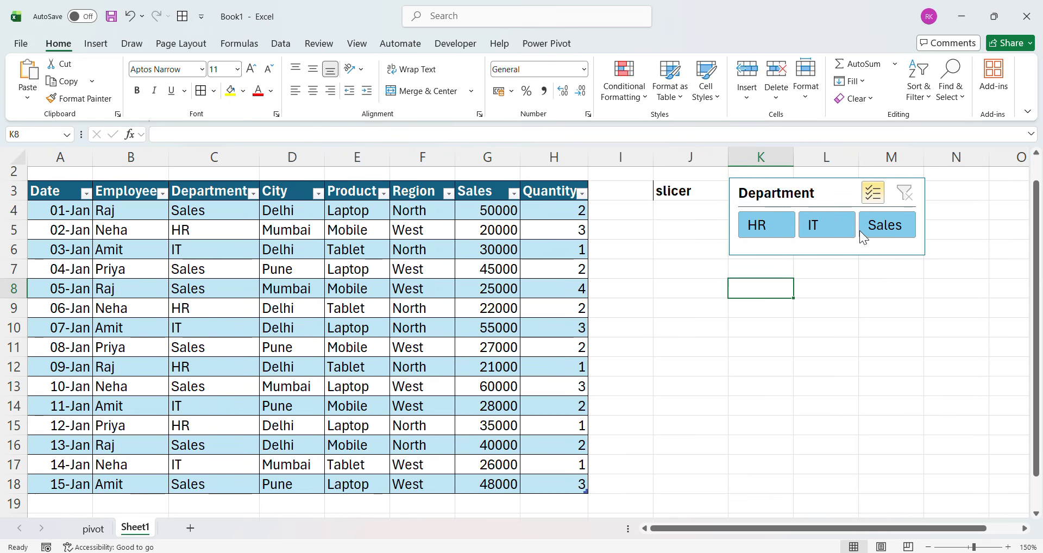
Step: Exclude Sales and IT in the Department slicer, add Sales back, and filter by IT alone with multi-select off
click(879, 231)
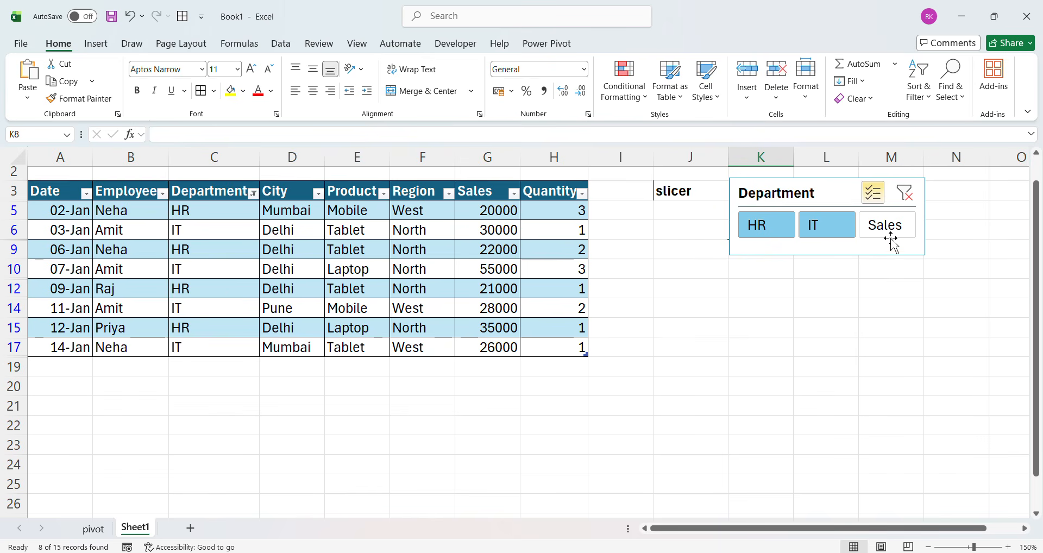
click(825, 240)
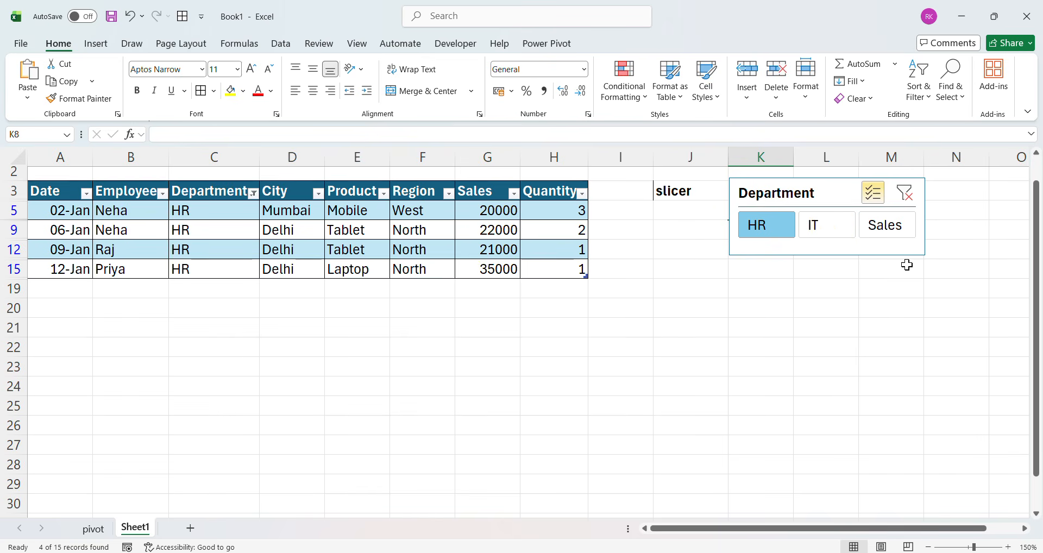
click(896, 232)
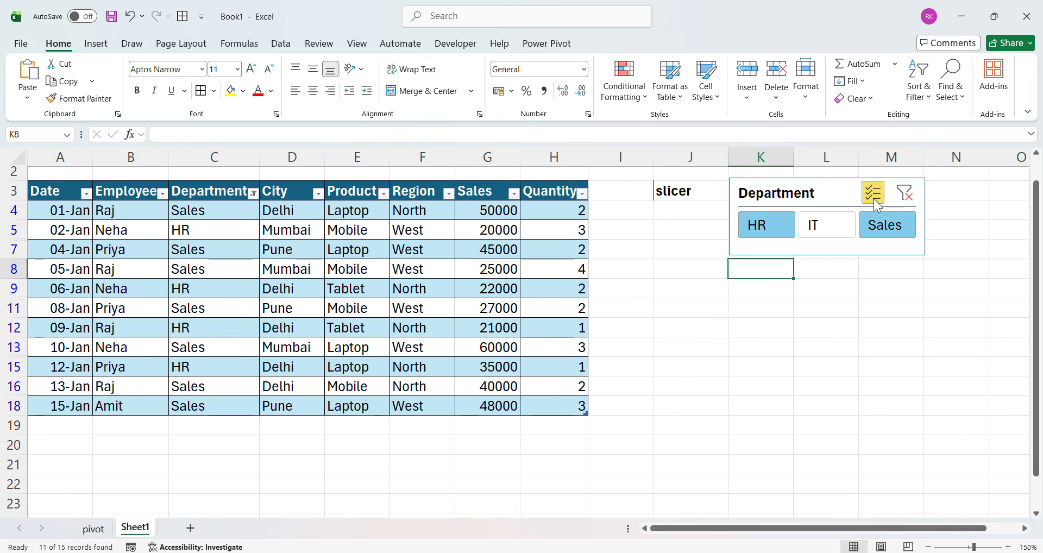
click(827, 232)
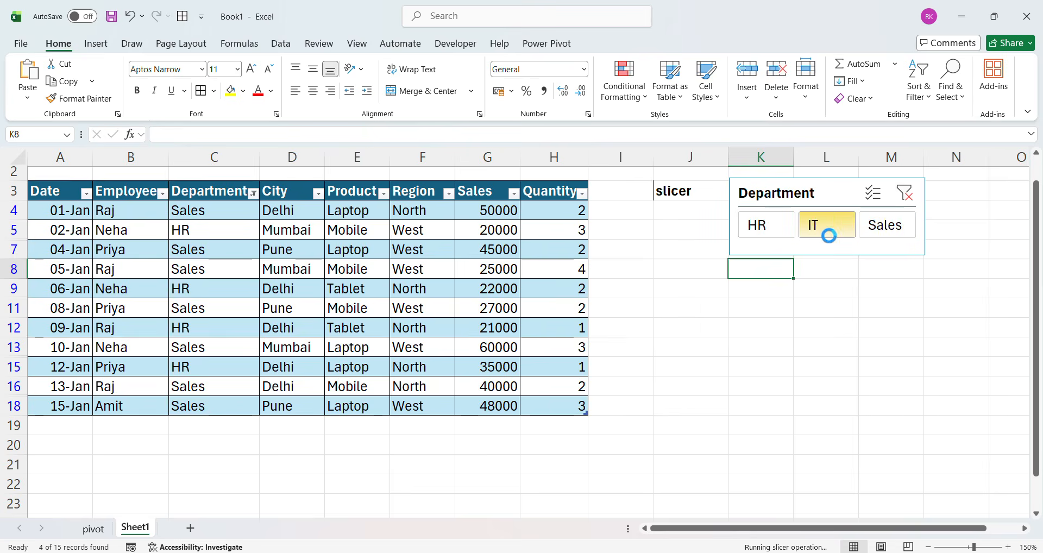
Step: Clear the Department slicer's filter and insert a Region slicer for the sales table
click(903, 196)
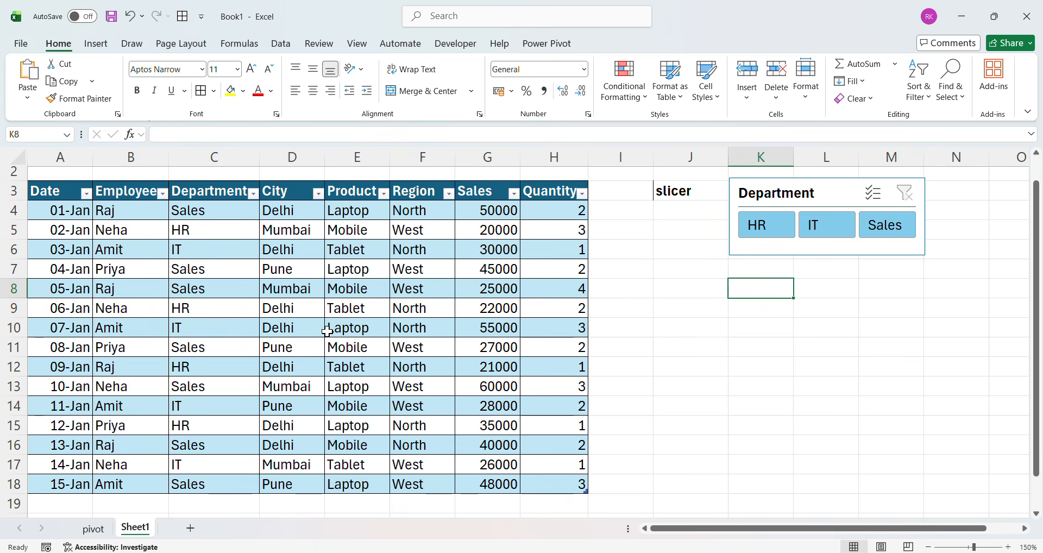
click(366, 288)
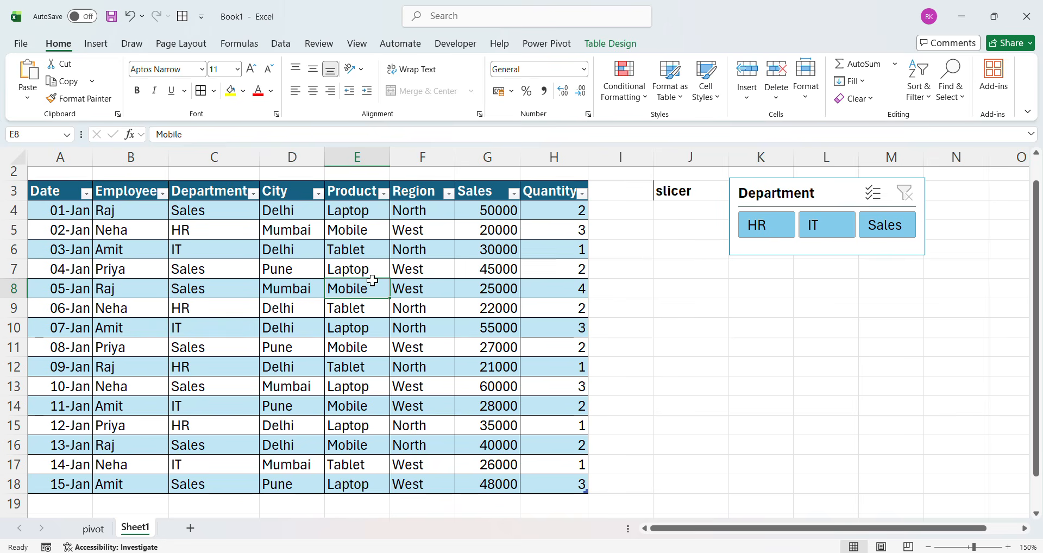
click(617, 47)
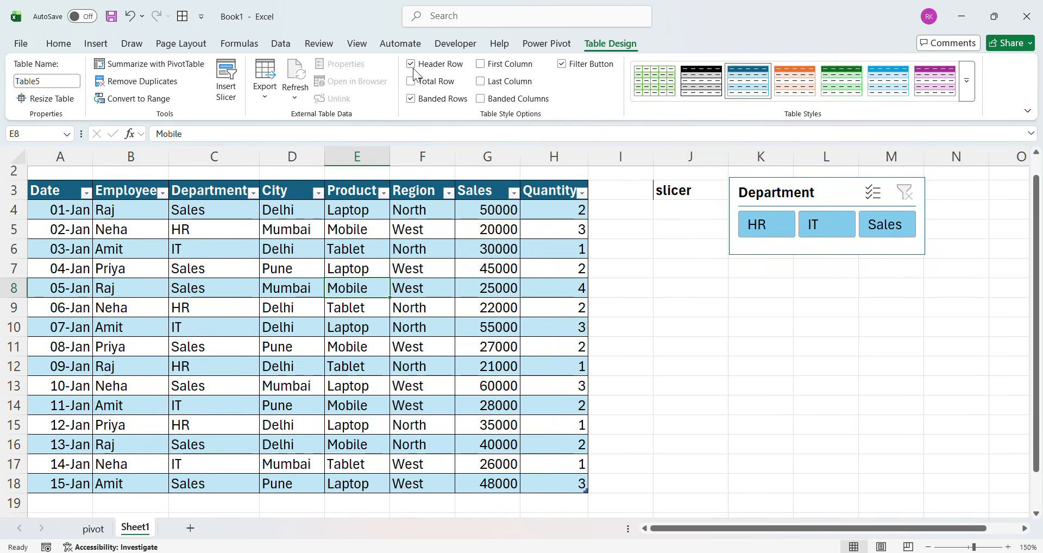
click(227, 82)
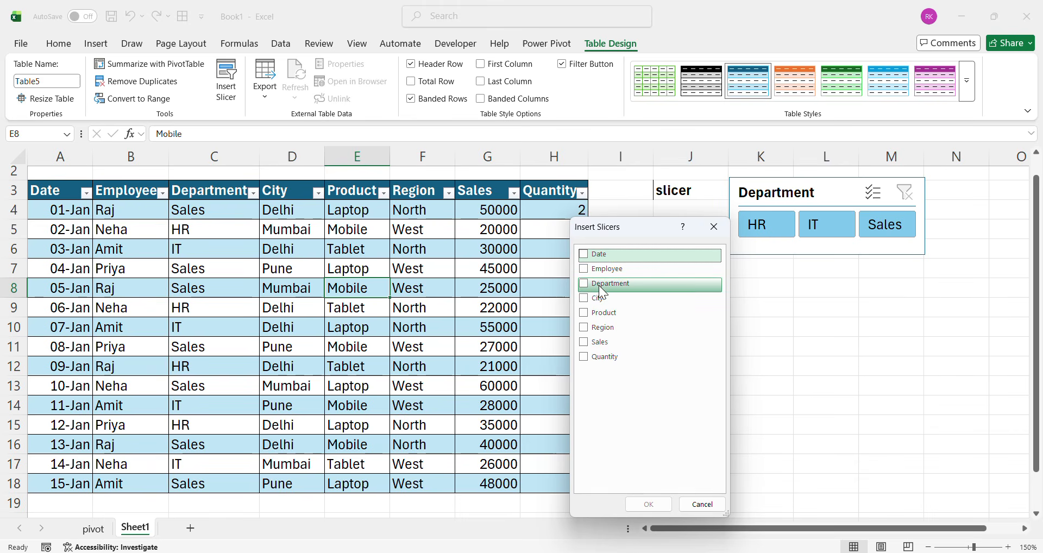
click(585, 328)
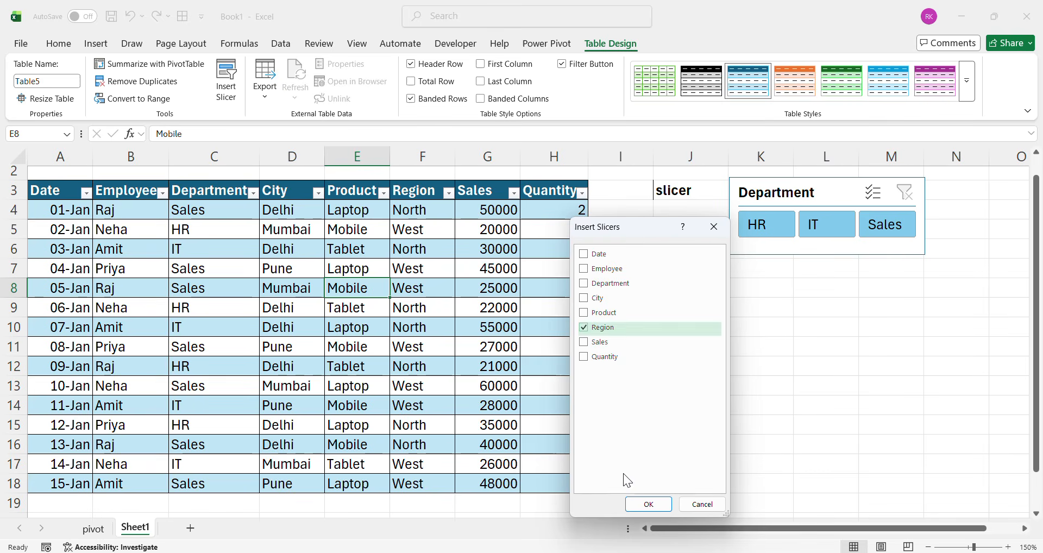
click(645, 504)
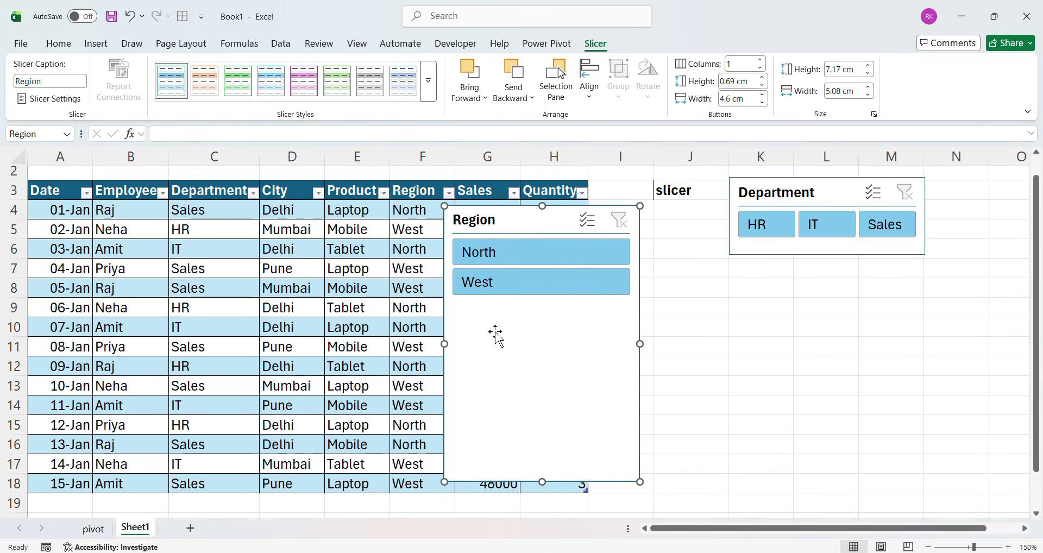
Step: Move the Region slicer directly below the Department slicer and shorten it to about 2.5 cm high
drag(510, 337, 805, 402)
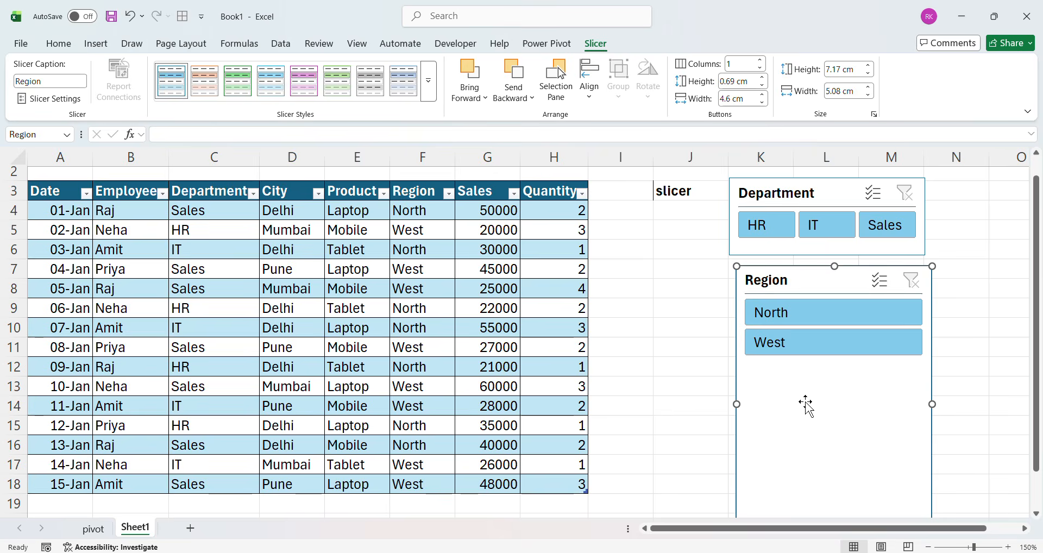
scroll(821, 451, down, 1)
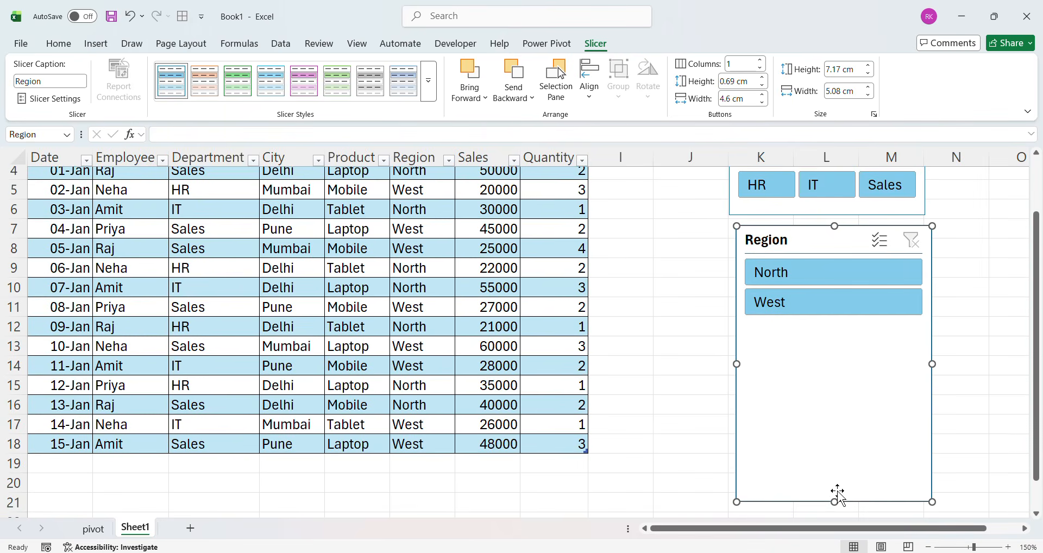
drag(835, 502, 823, 325)
scroll(805, 383, up, 1)
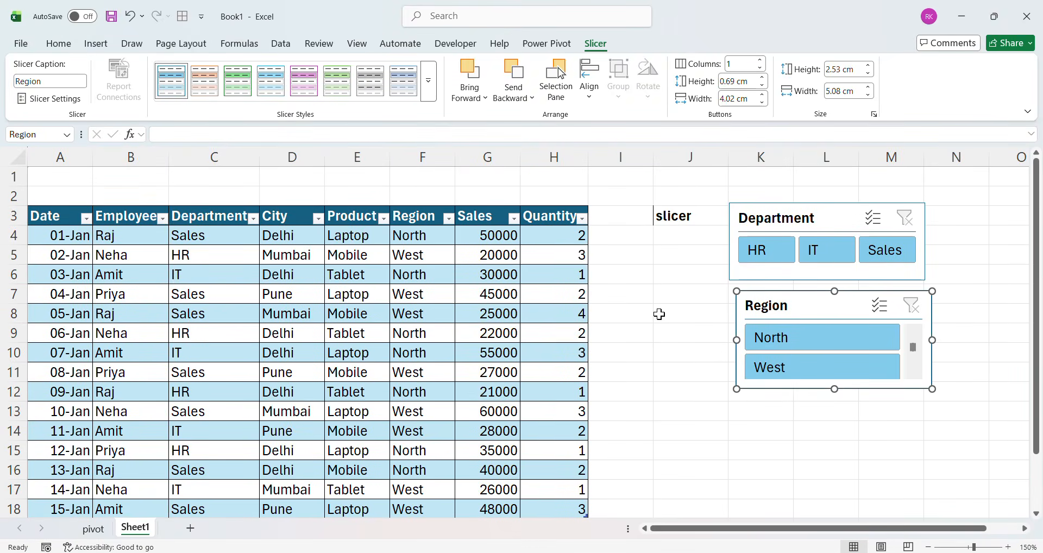
Step: Filter the table by HR in the Department slicer, combined first with North and finally with West in the Region slicer
click(766, 240)
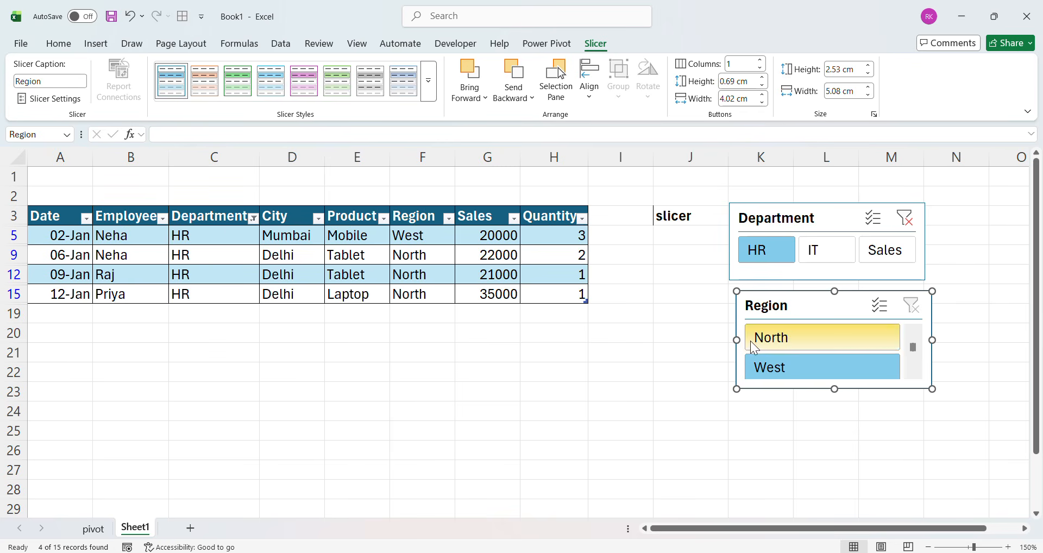
click(773, 346)
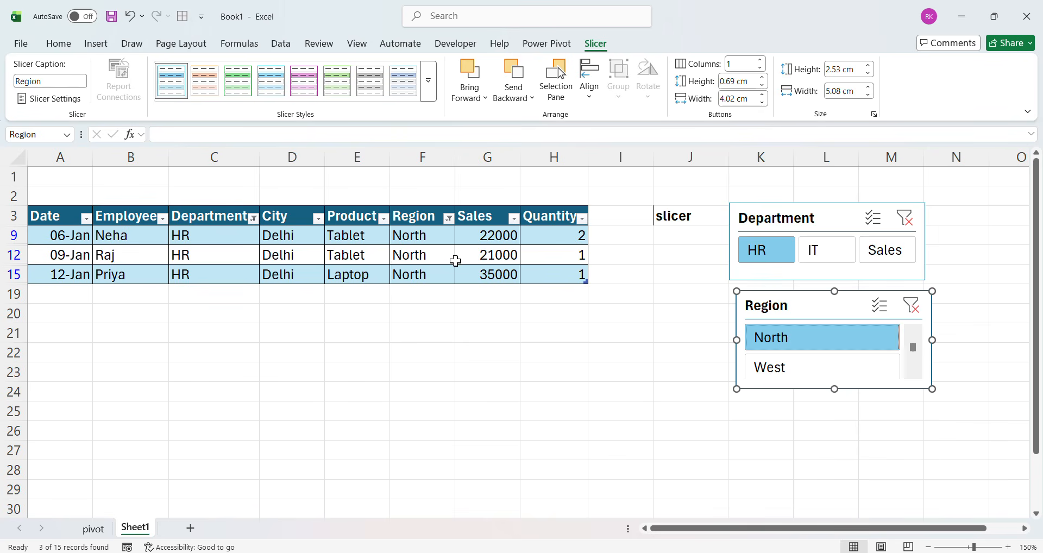
click(786, 368)
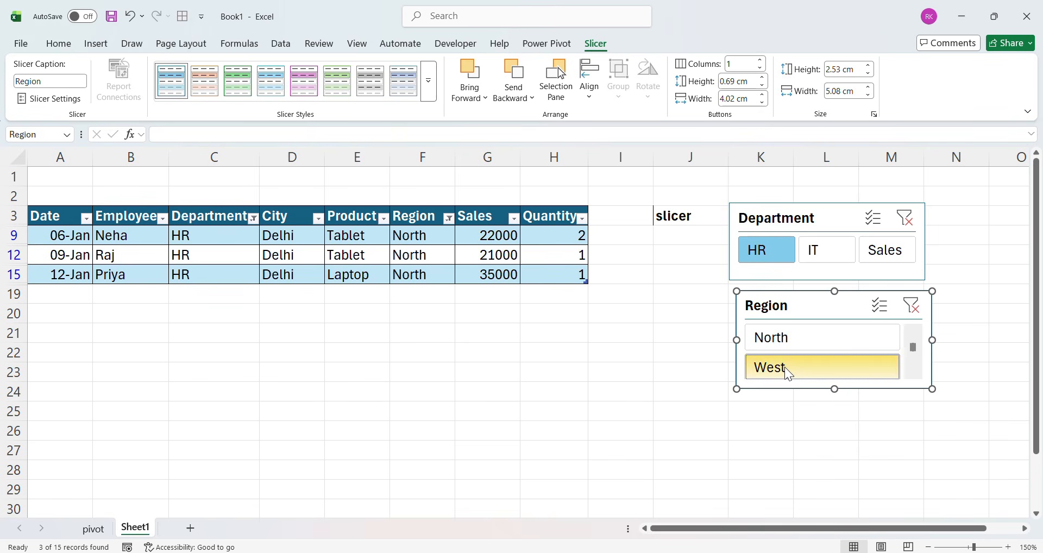